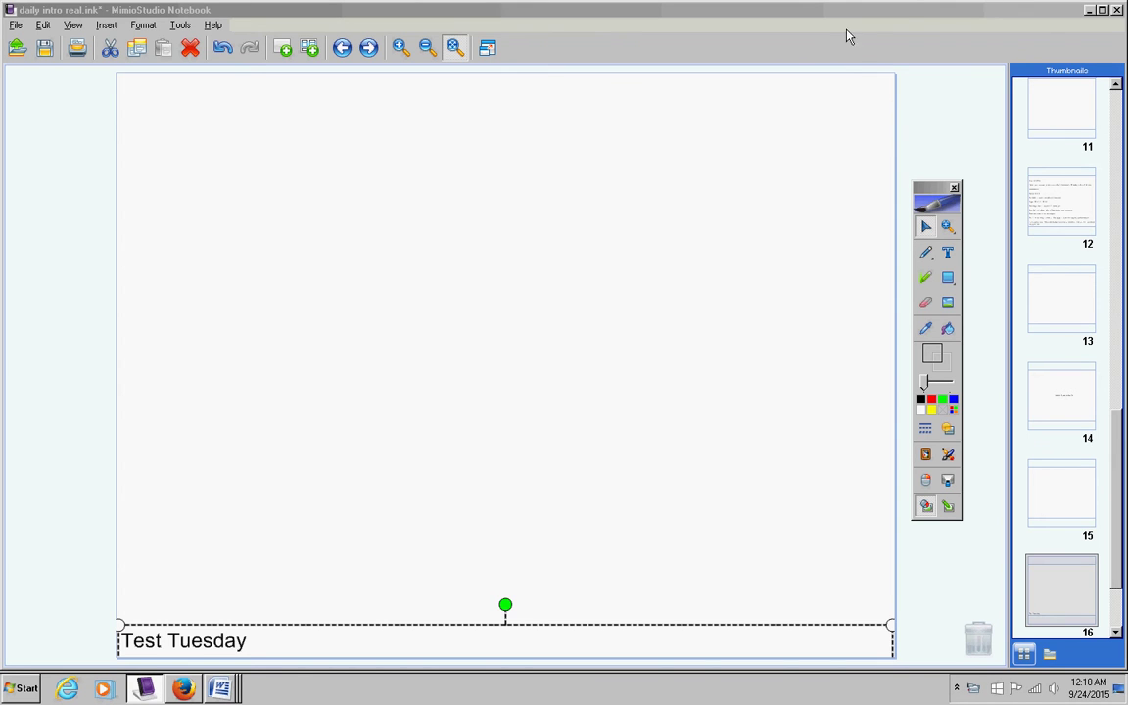
Move the Test Tuesday text block up twice to show the Page 91/98 turn-in line and Incompletes
click(258, 448)
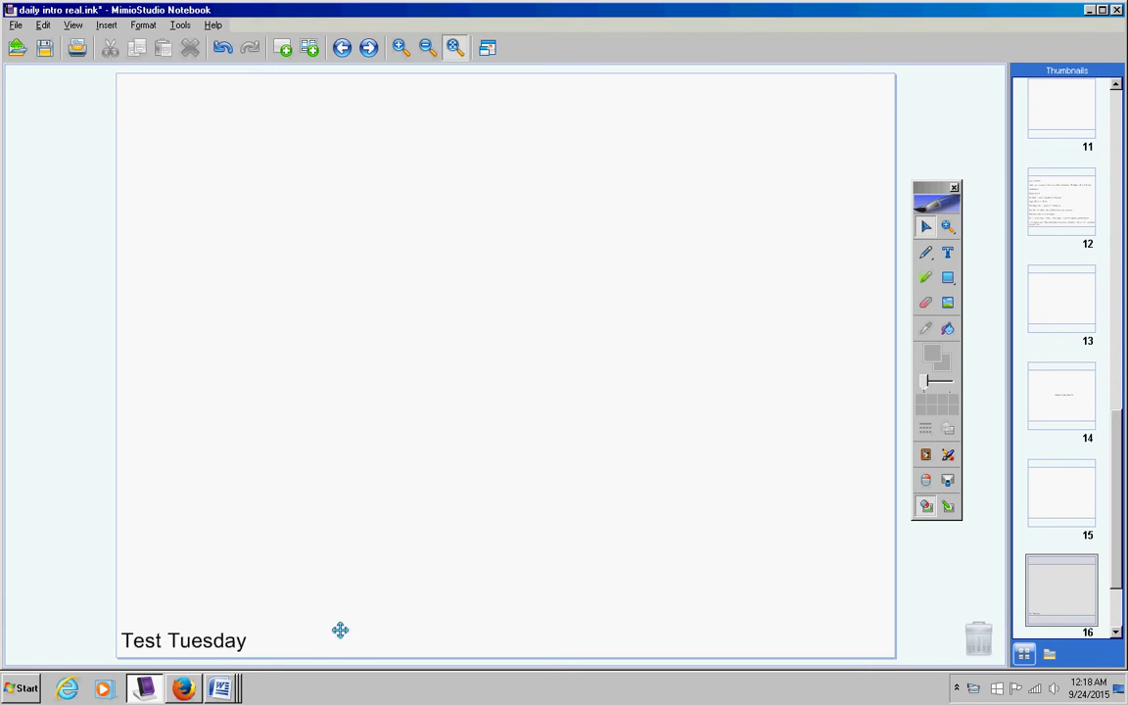
drag(335, 645, 334, 587)
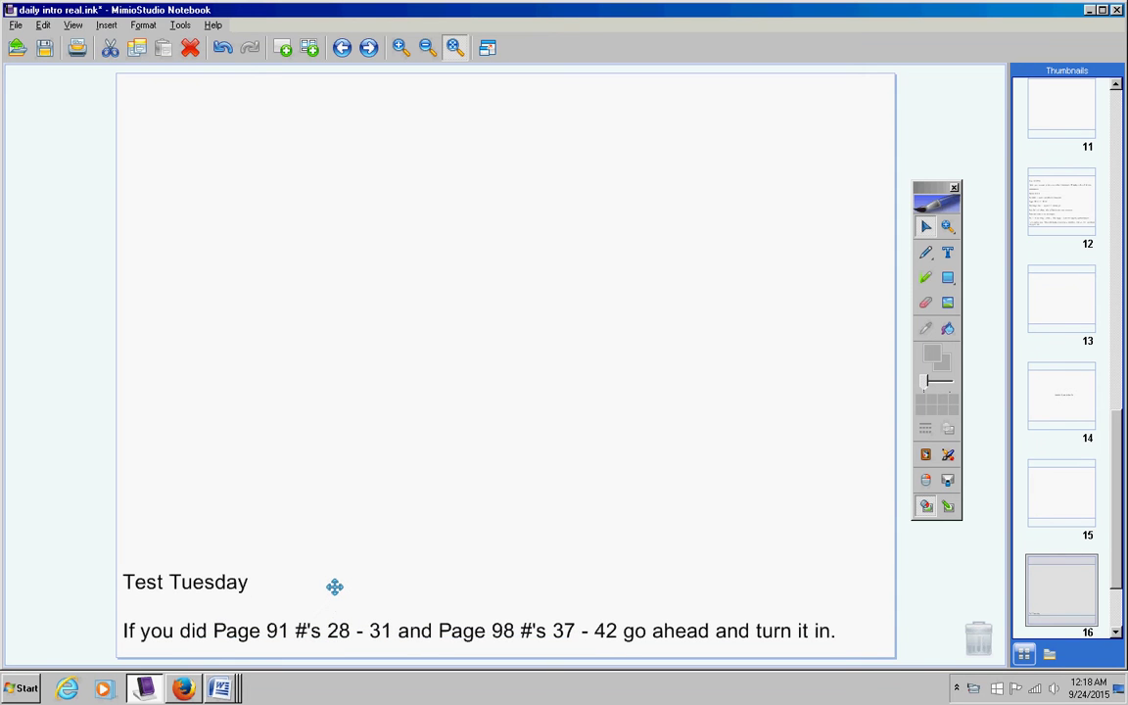
click(299, 525)
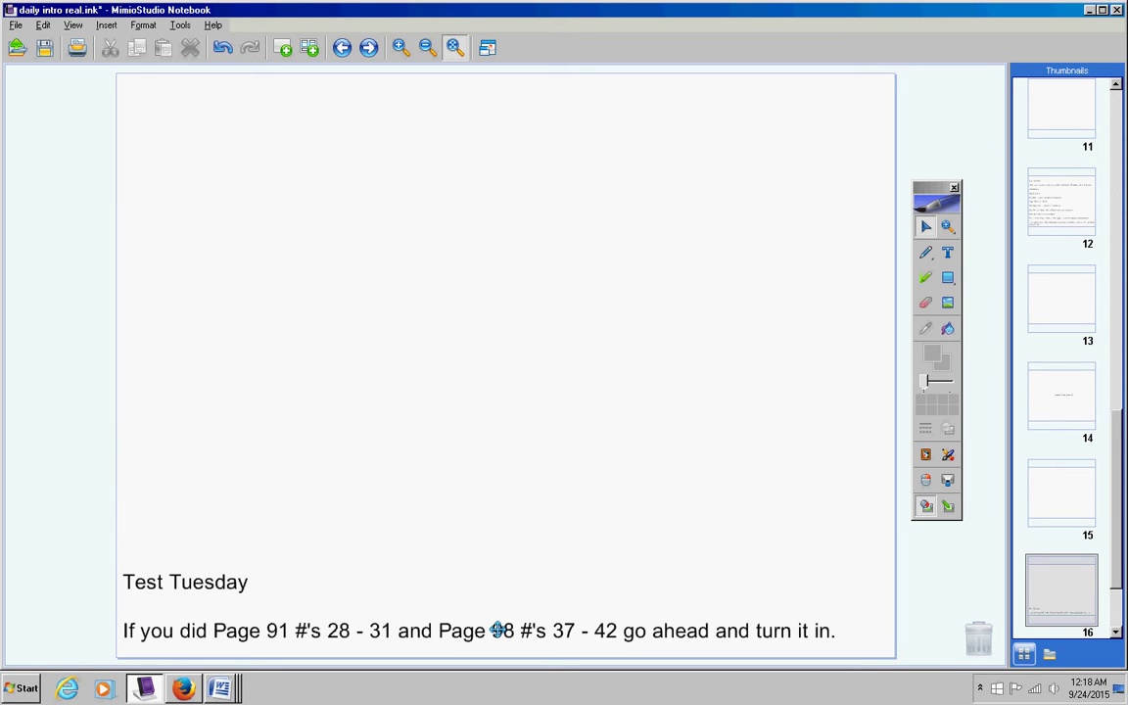
mouse_move(465, 589)
mouse_down()
mouse_move(466, 529)
mouse_move(473, 544)
mouse_up()
Switch to the Algebra 2 Incompletes document in Word and scroll down through its missing assignments
click(220, 688)
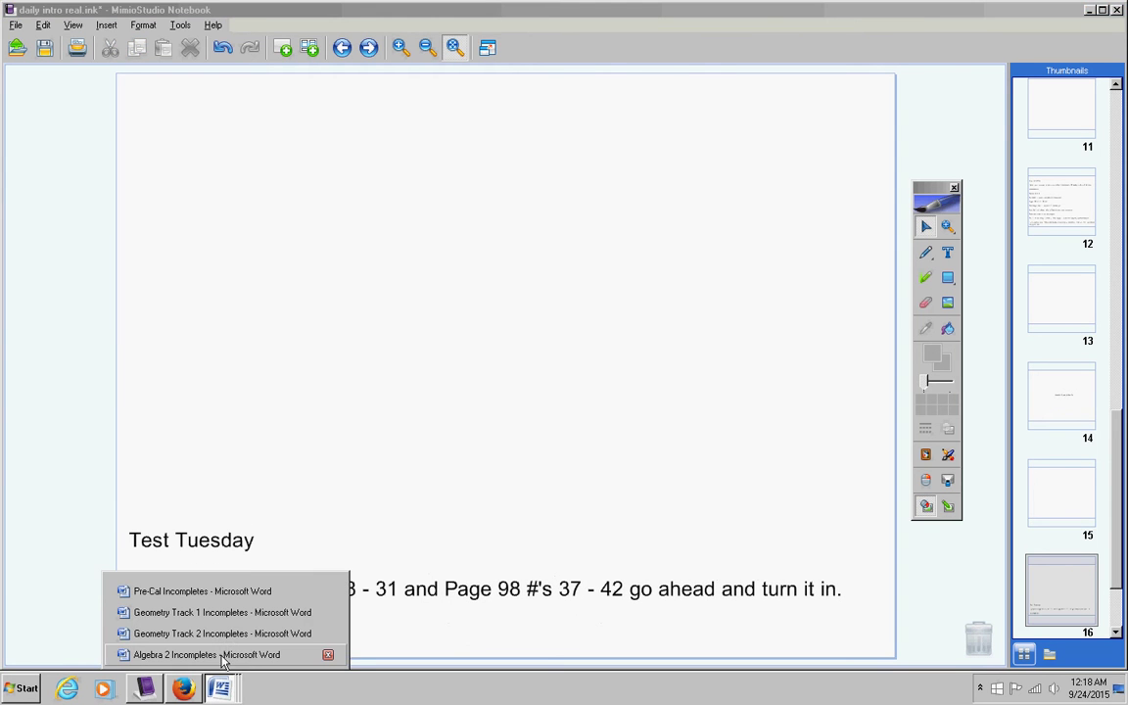
click(224, 654)
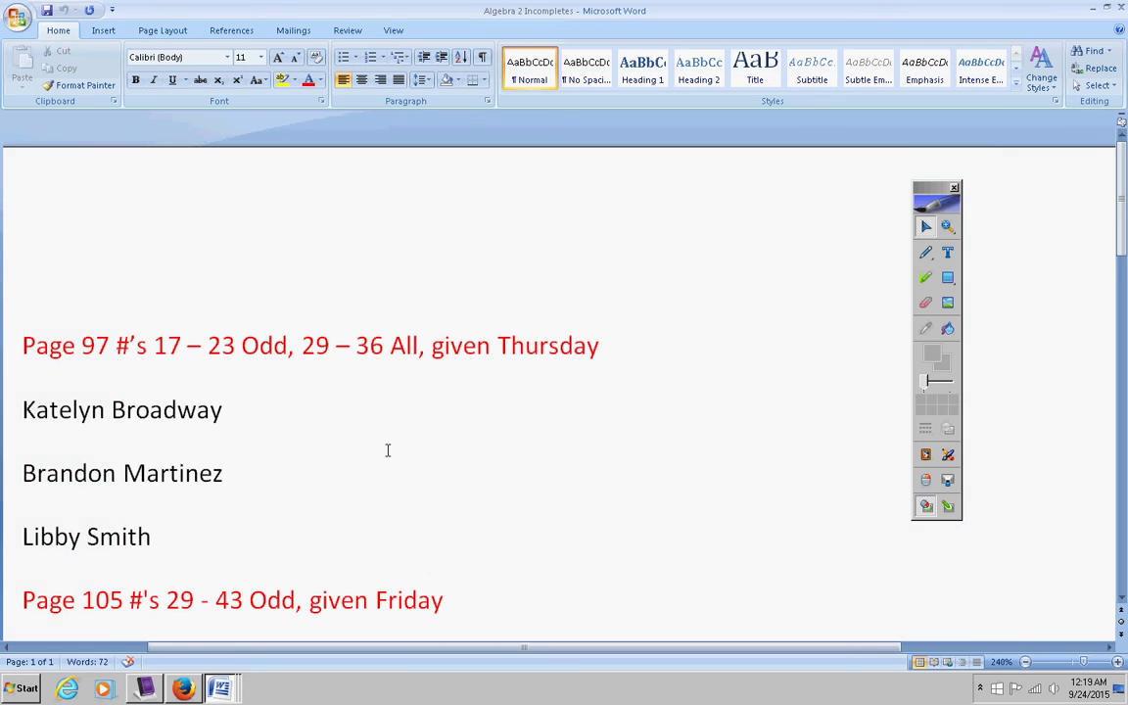
scroll(387, 450, down, 1)
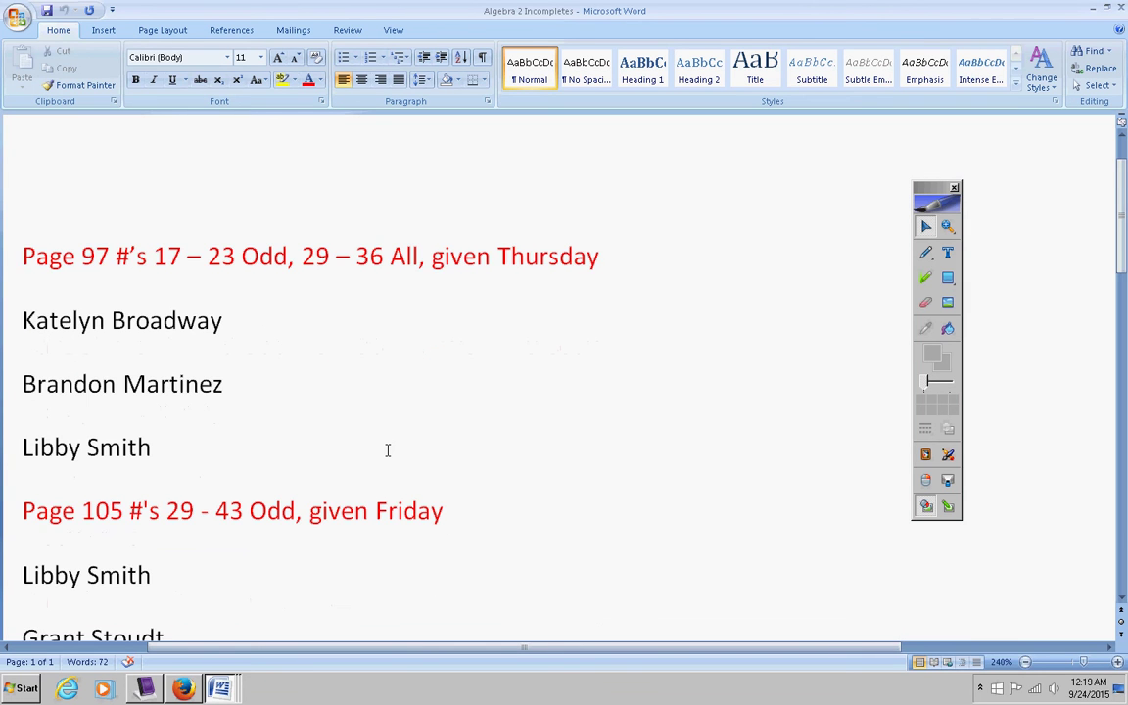
scroll(387, 449, down, 1)
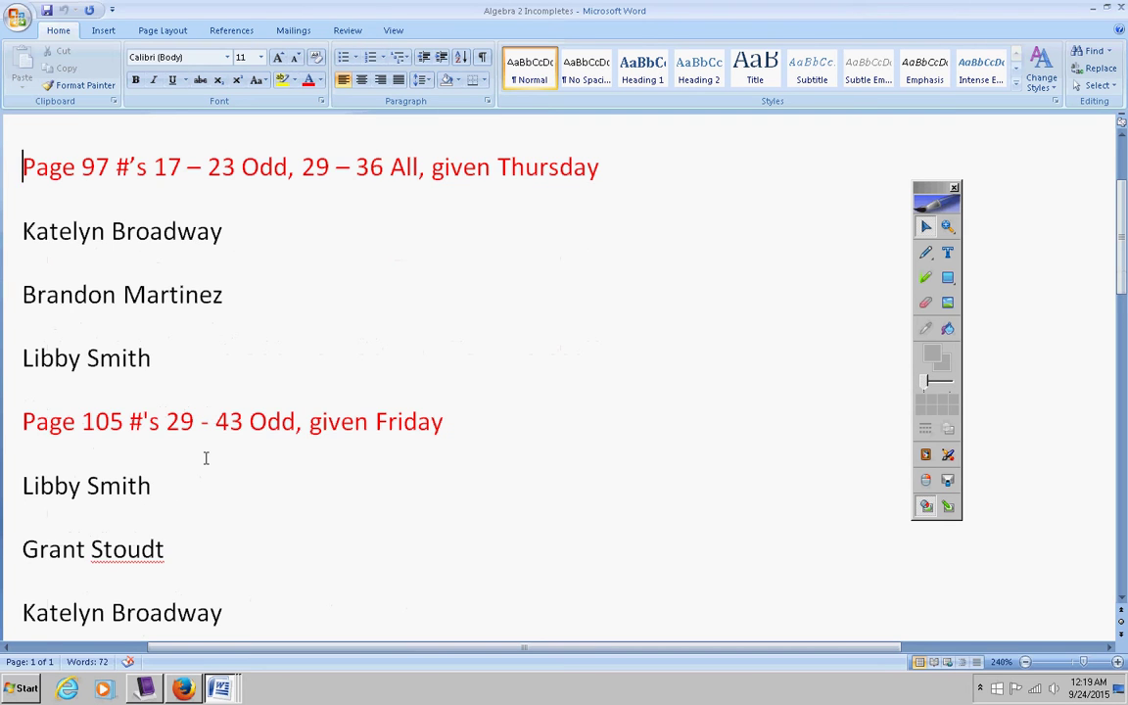
scroll(207, 457, down, 1)
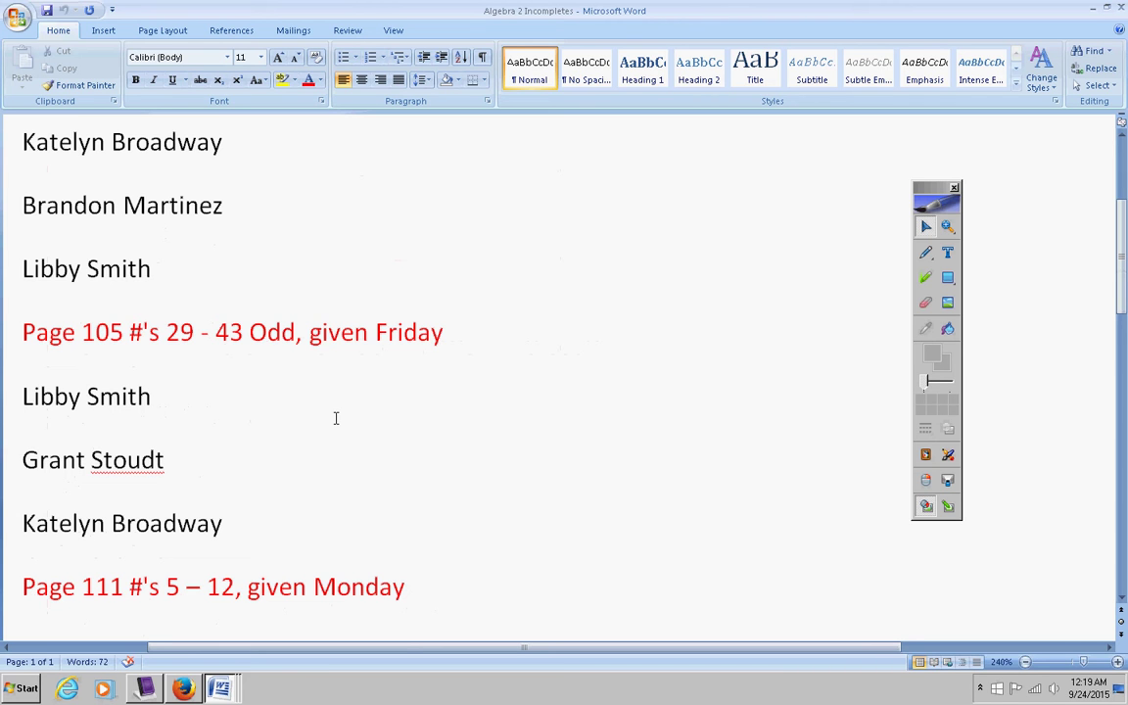
scroll(327, 421, down, 3)
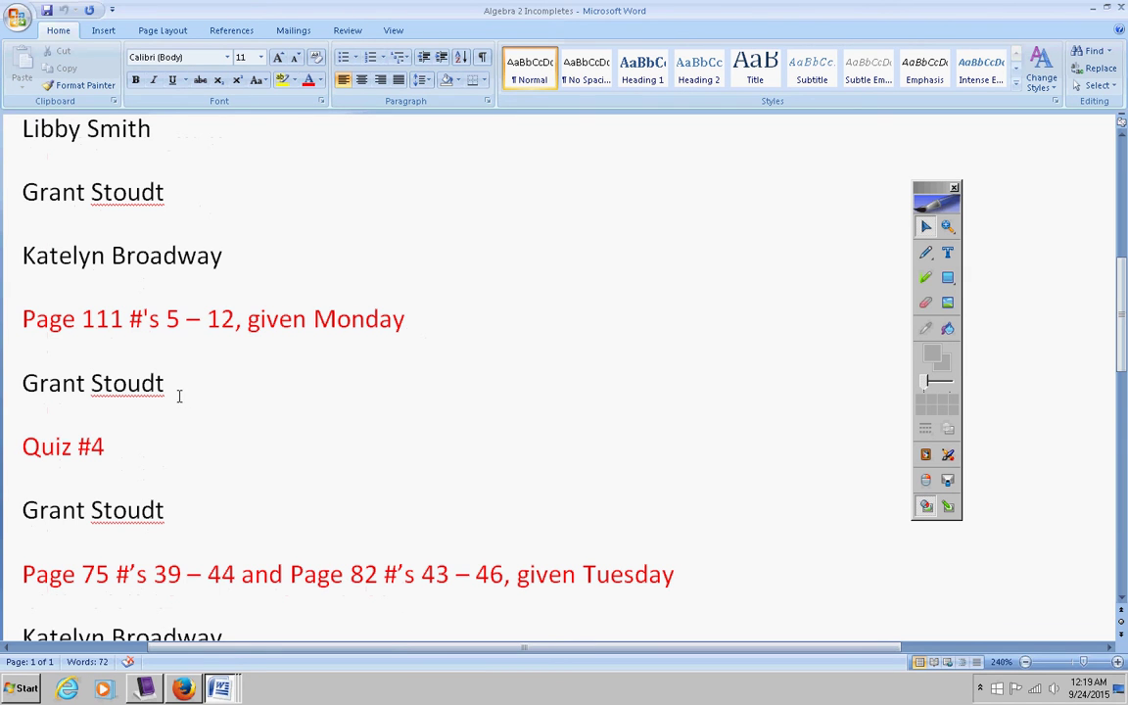
scroll(225, 401, down, 3)
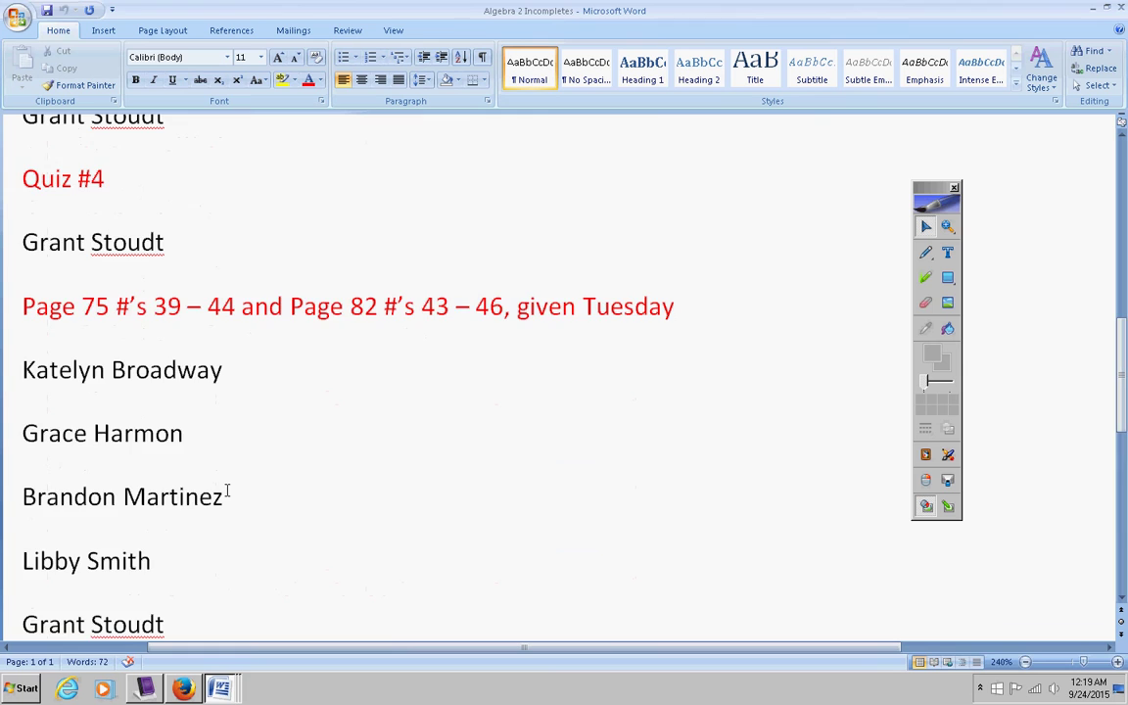
scroll(224, 494, down, 3)
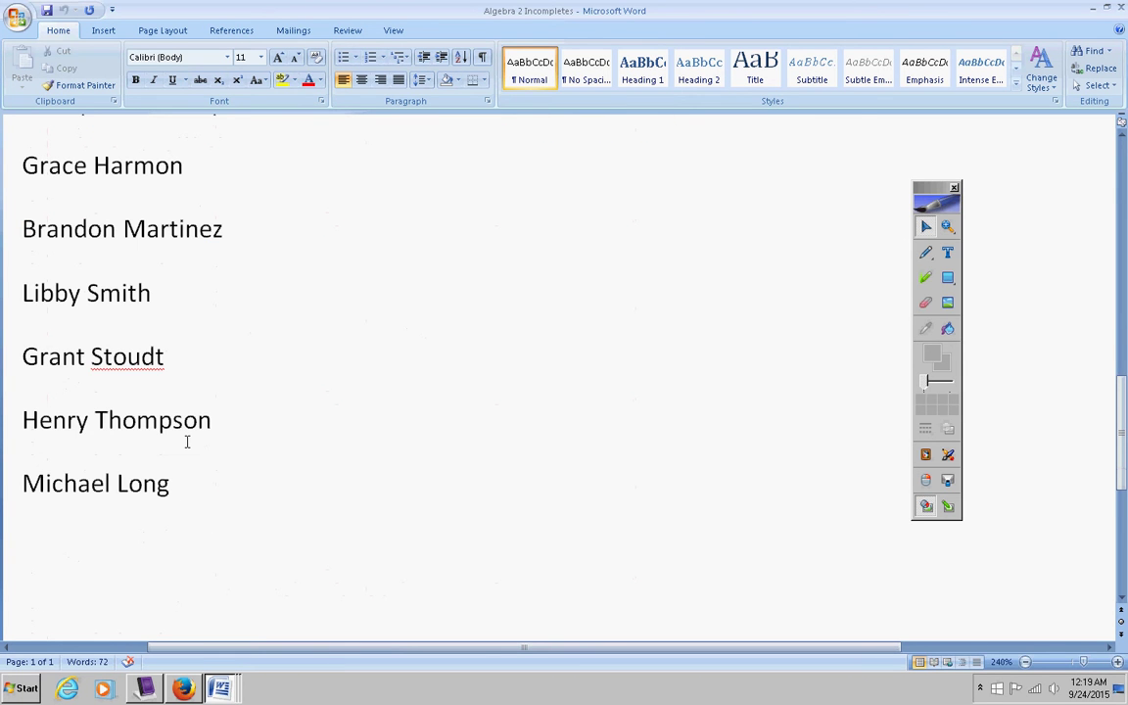
Scroll back up and down the Incompletes list to review the student names under each assignment
scroll(277, 423, up, 1)
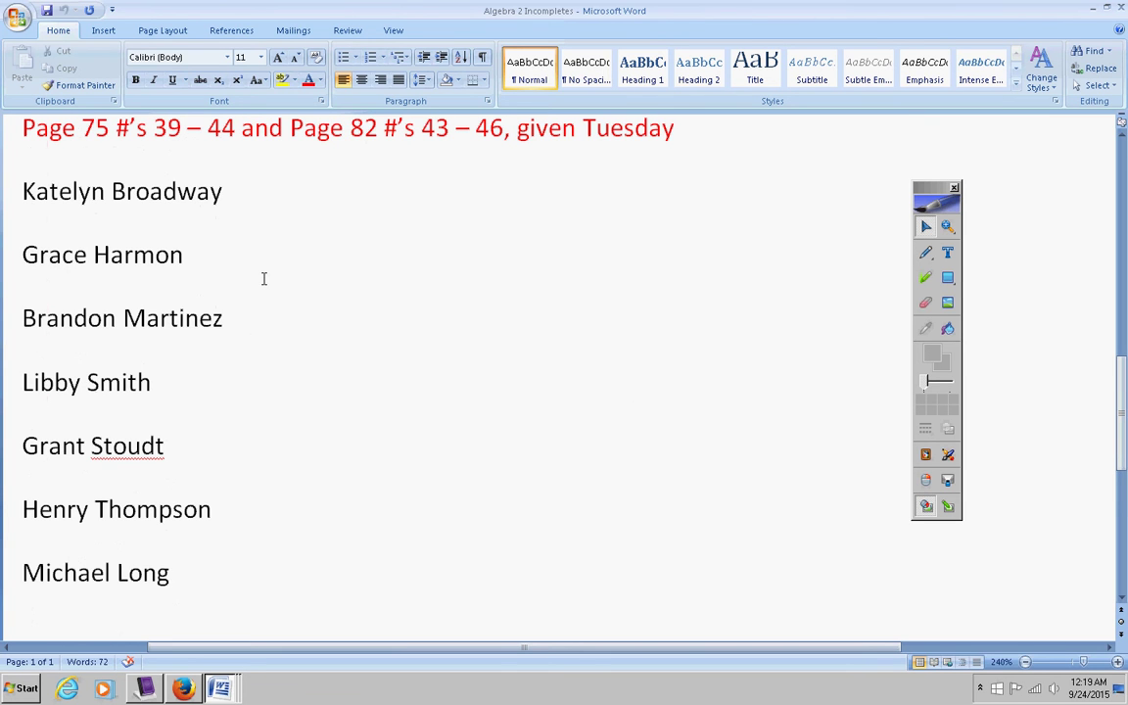
scroll(261, 306, up, 1)
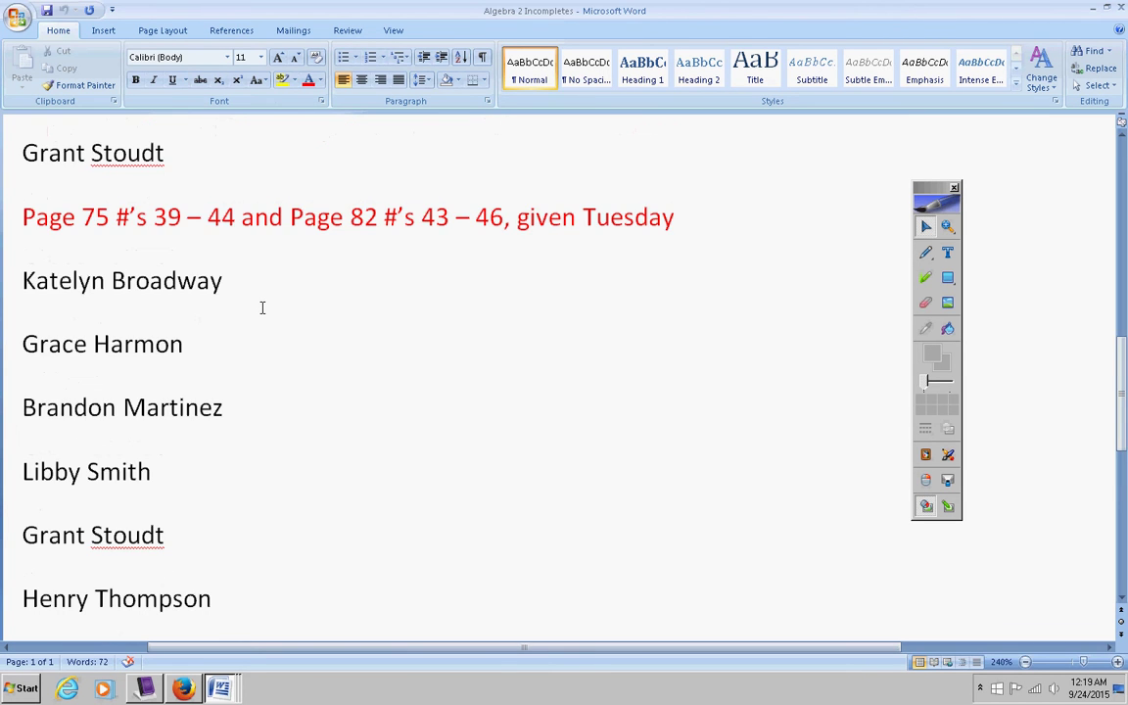
scroll(262, 308, down, 1)
scroll(261, 308, up, 1)
scroll(345, 363, down, 1)
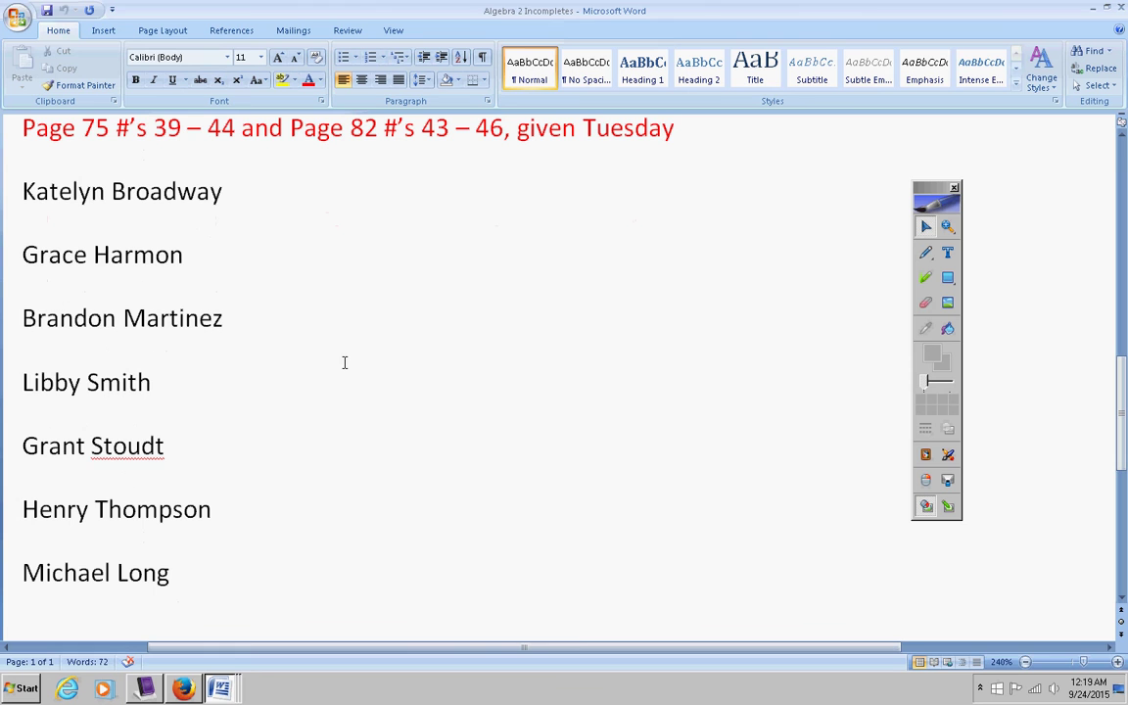
scroll(345, 362, up, 2)
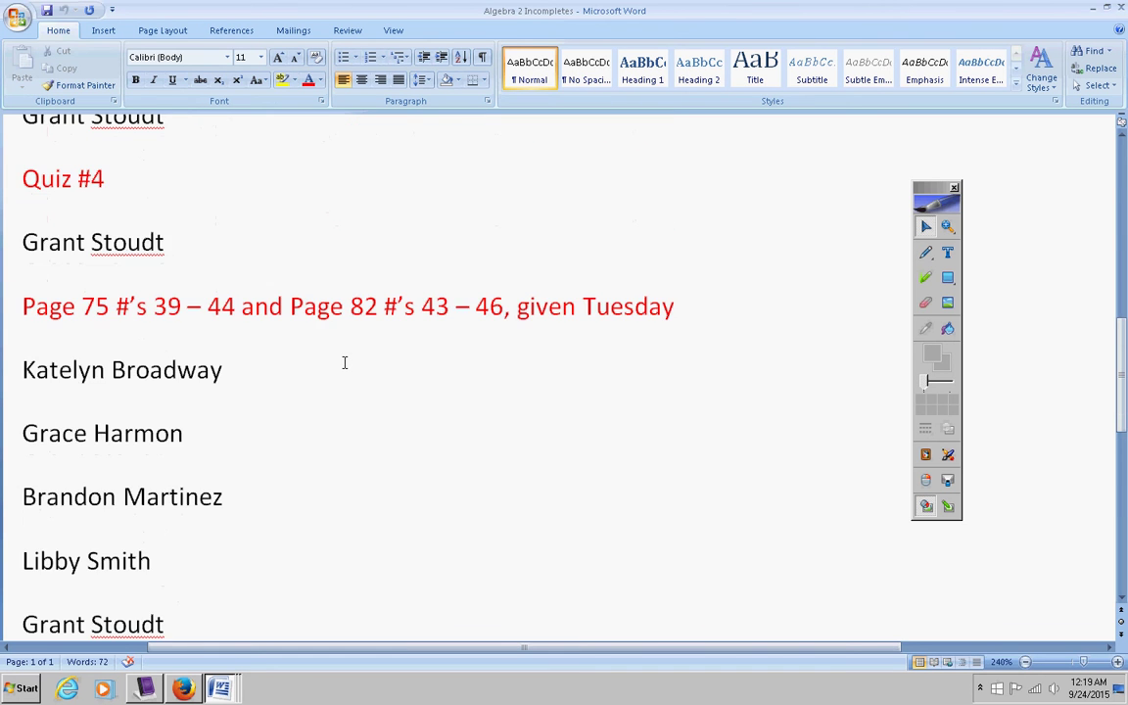
scroll(345, 363, up, 2)
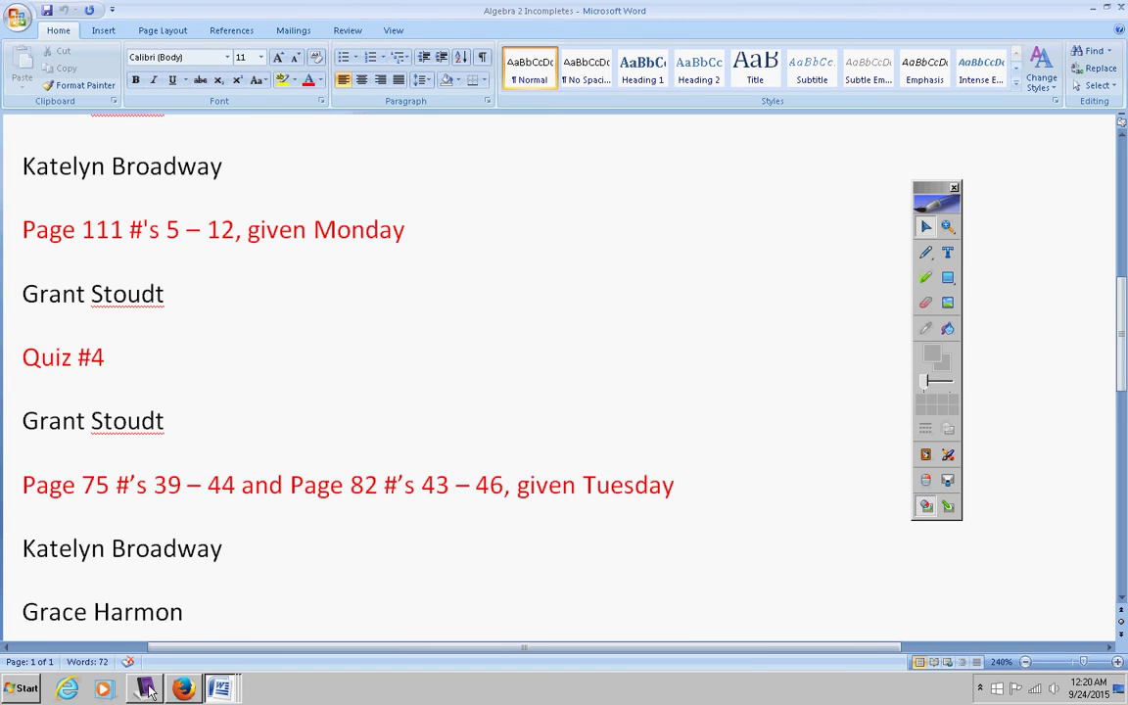
Back in Notebook, slide the announcement text up until Algebra 2 Quiz #4 Corrections (16:04) shows
key(alt+Tab)
drag(325, 570, 323, 533)
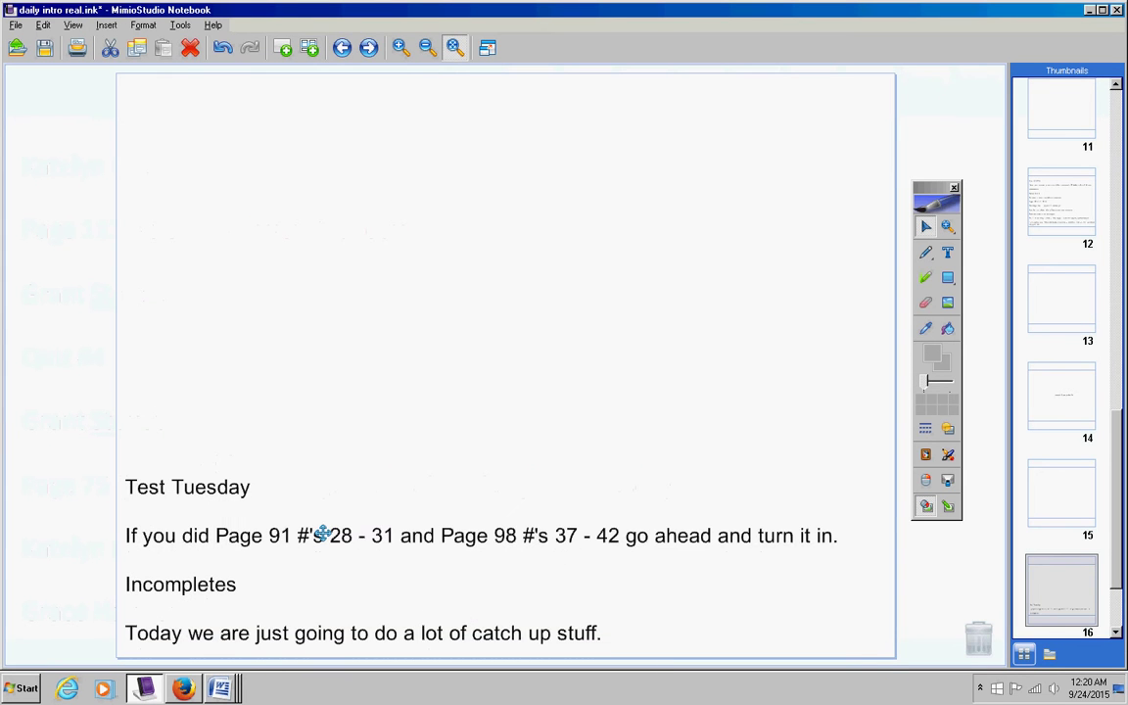
click(534, 569)
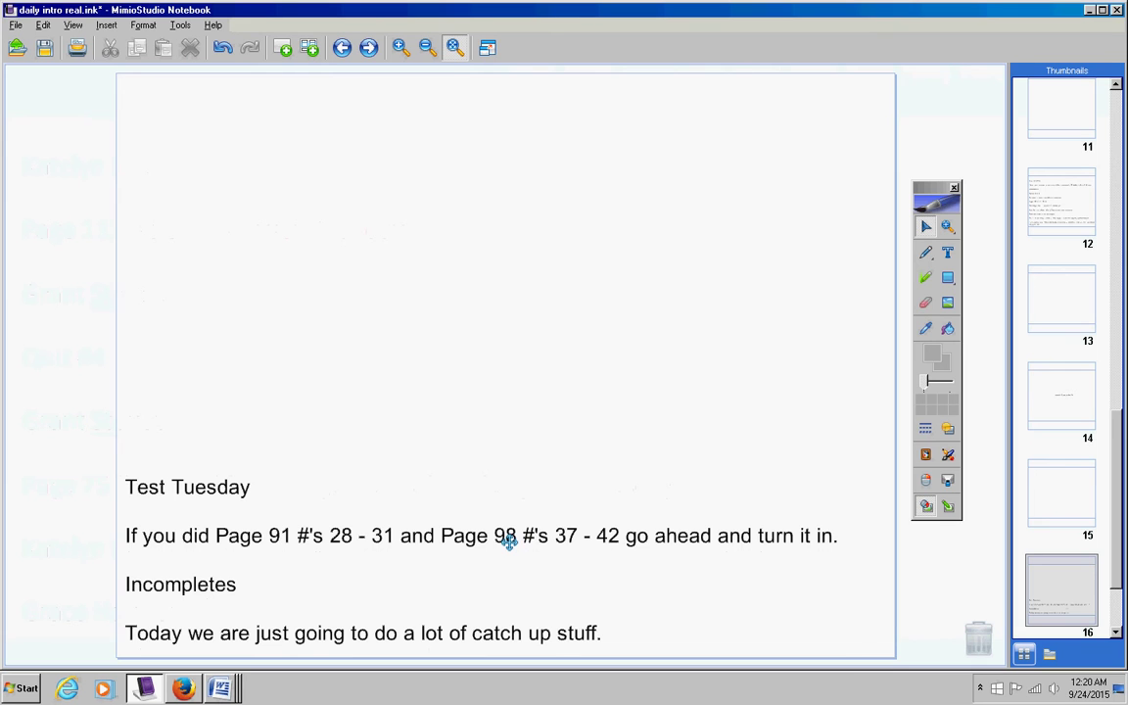
drag(509, 541, 511, 458)
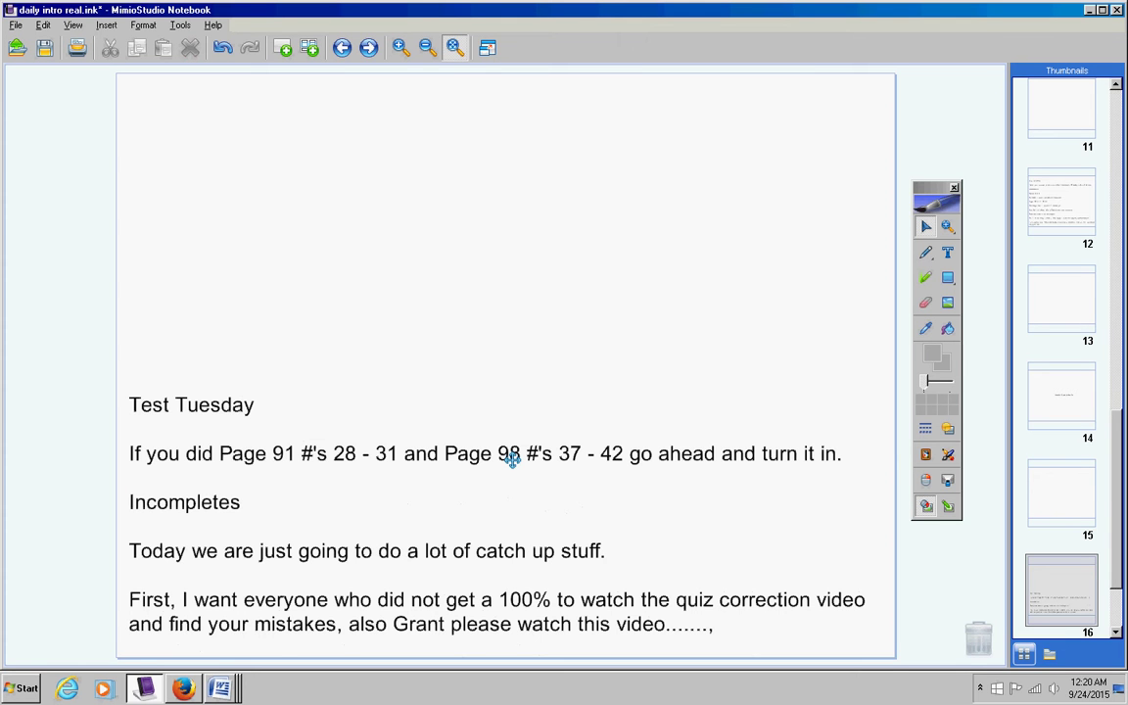
drag(479, 521, 478, 471)
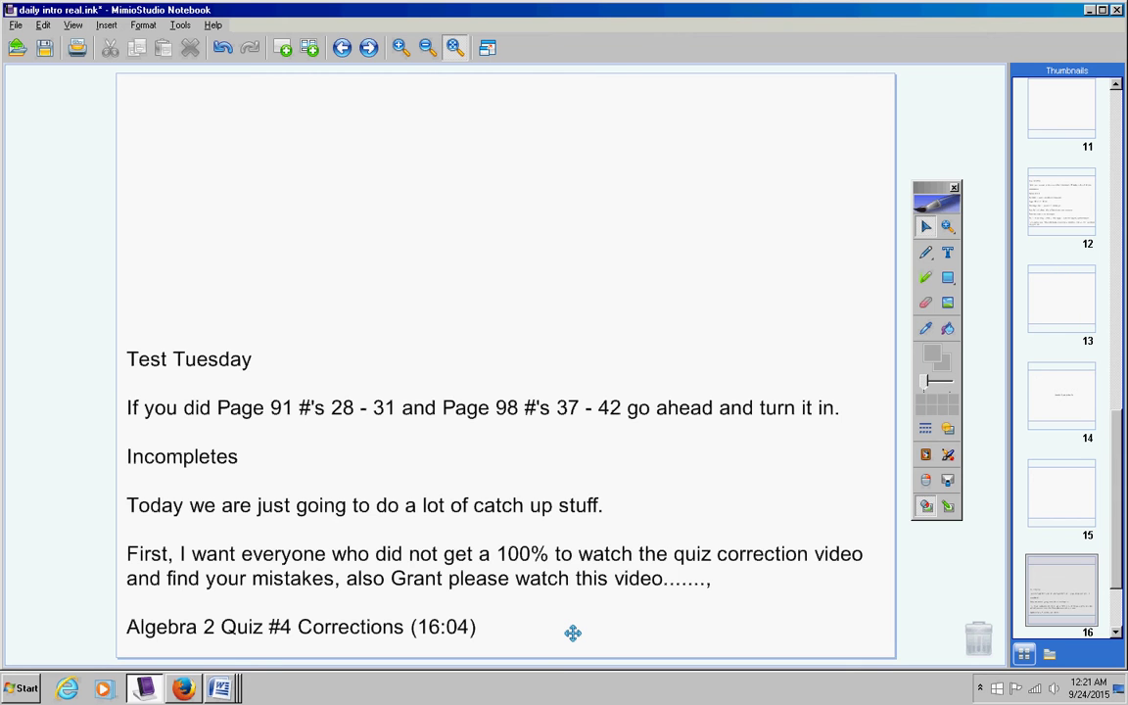
Slide the announcement text up to show the next-steps line and Algebra 2 Chapter 2 Word Problems Part 3 (19:53)
drag(573, 633, 573, 588)
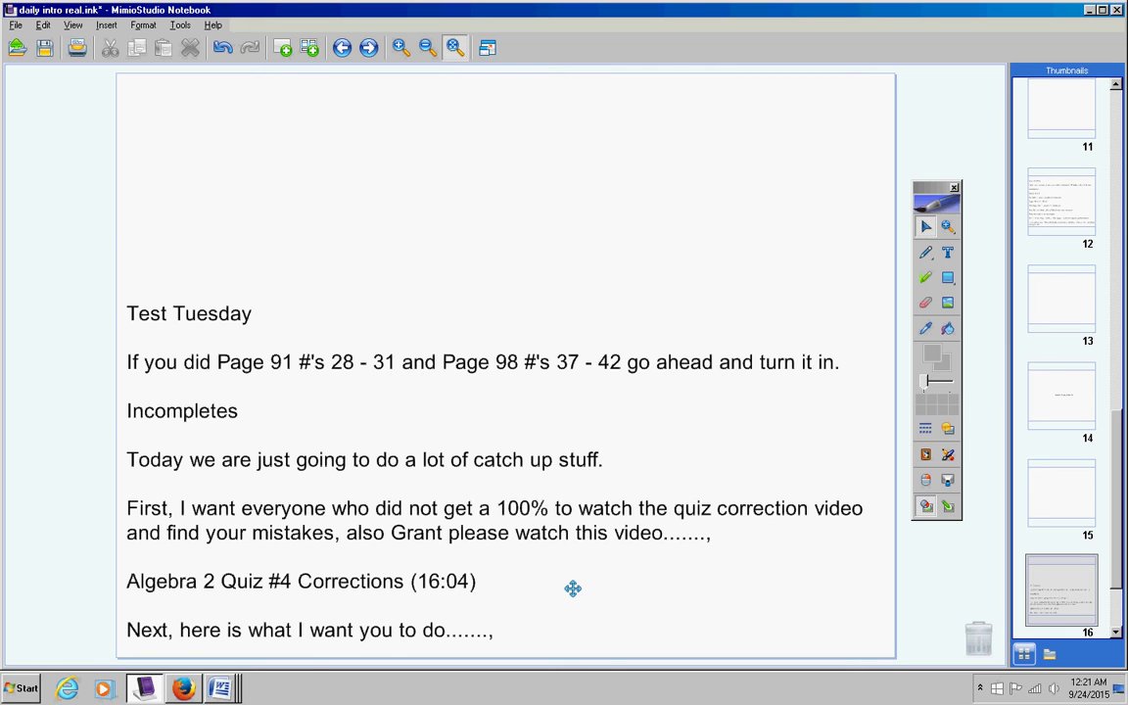
mouse_move(578, 629)
mouse_down()
mouse_move(581, 589)
mouse_move(577, 634)
mouse_up()
key(Escape)
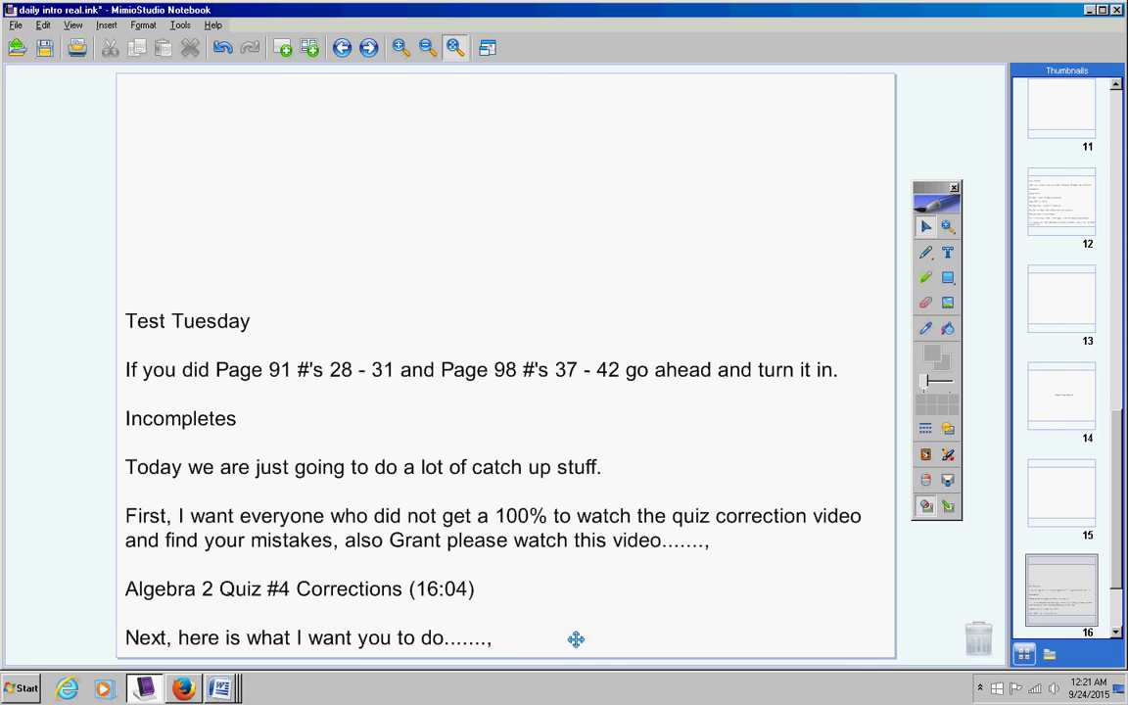
drag(576, 640, 555, 588)
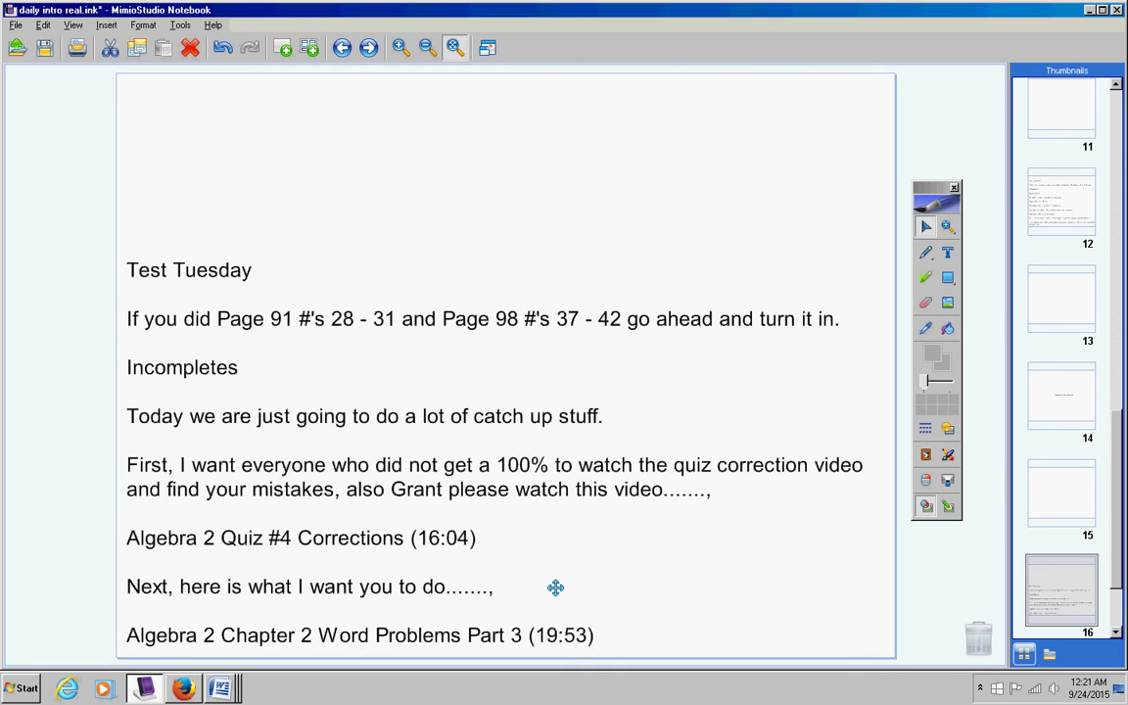
key(Escape)
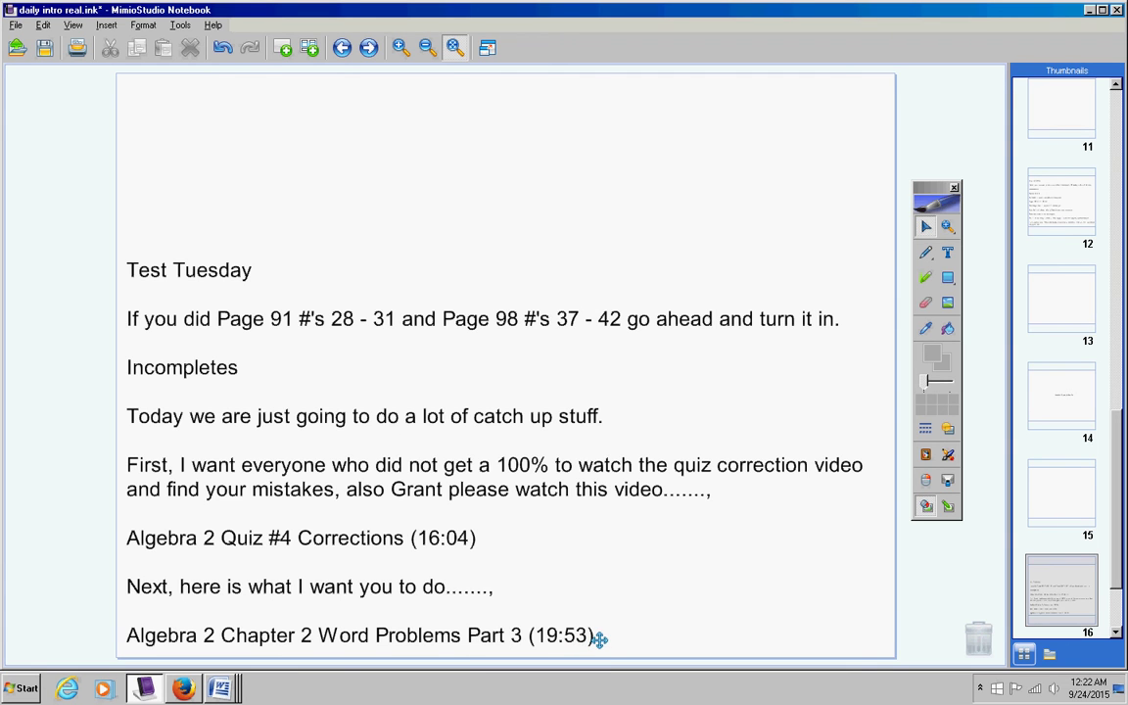
click(925, 252)
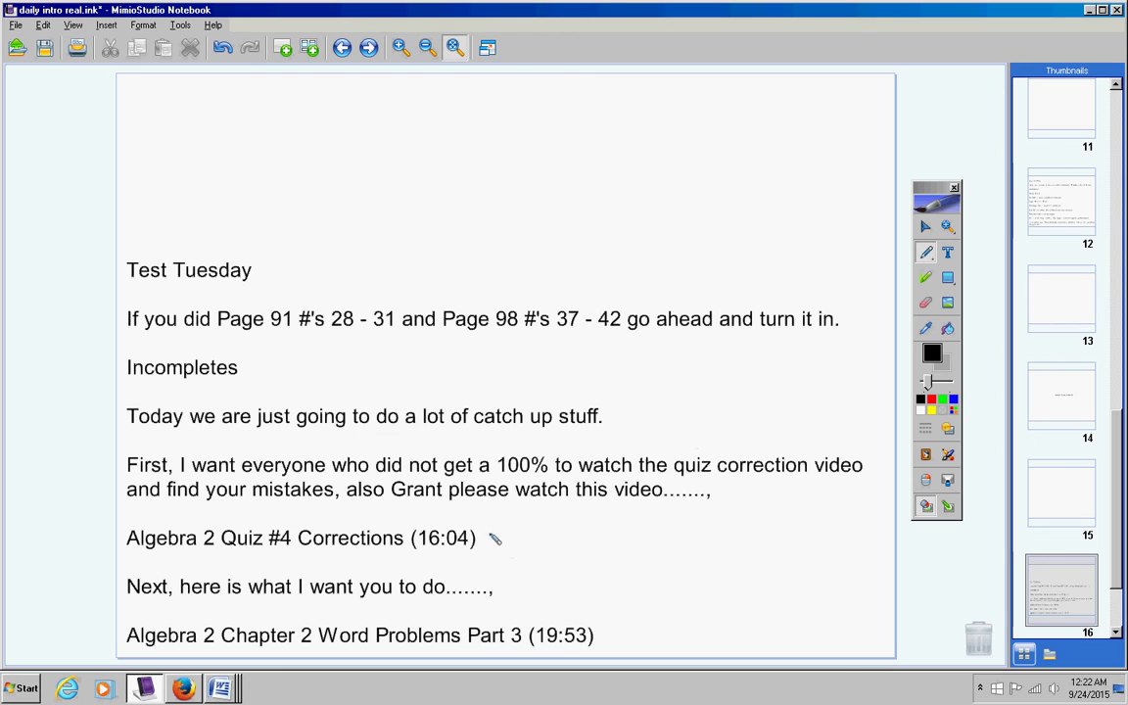
drag(489, 534, 574, 534)
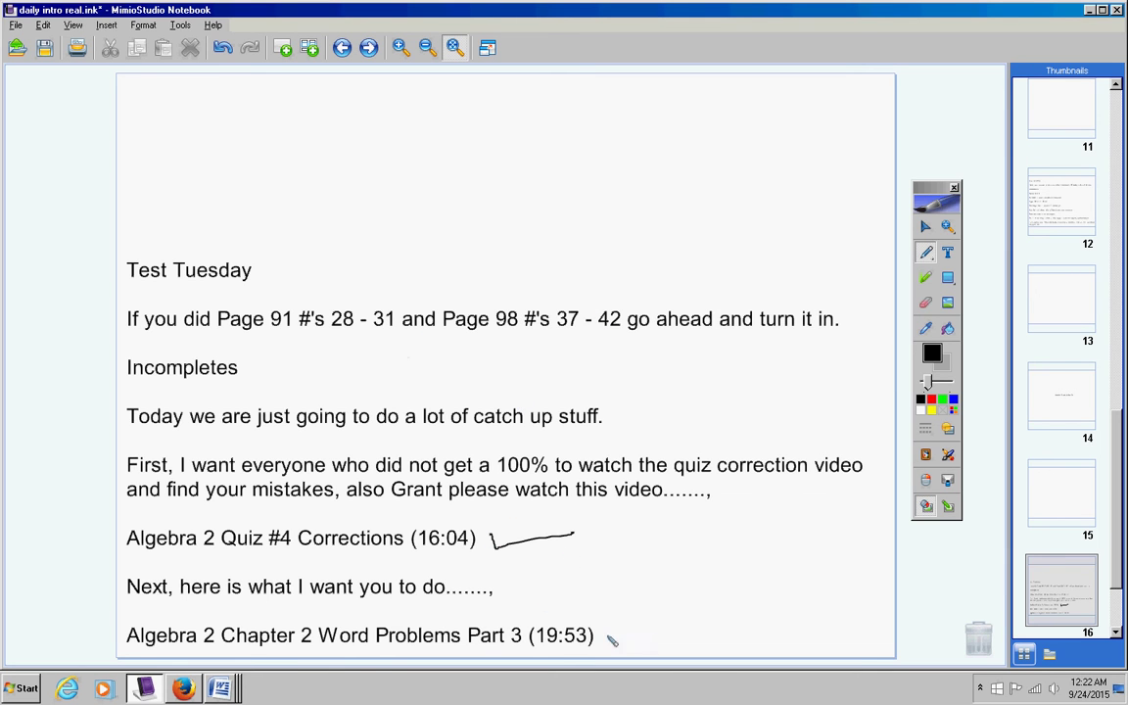
drag(609, 629, 664, 621)
mouse_move(575, 621)
mouse_down()
mouse_move(540, 649)
mouse_move(580, 622)
mouse_up()
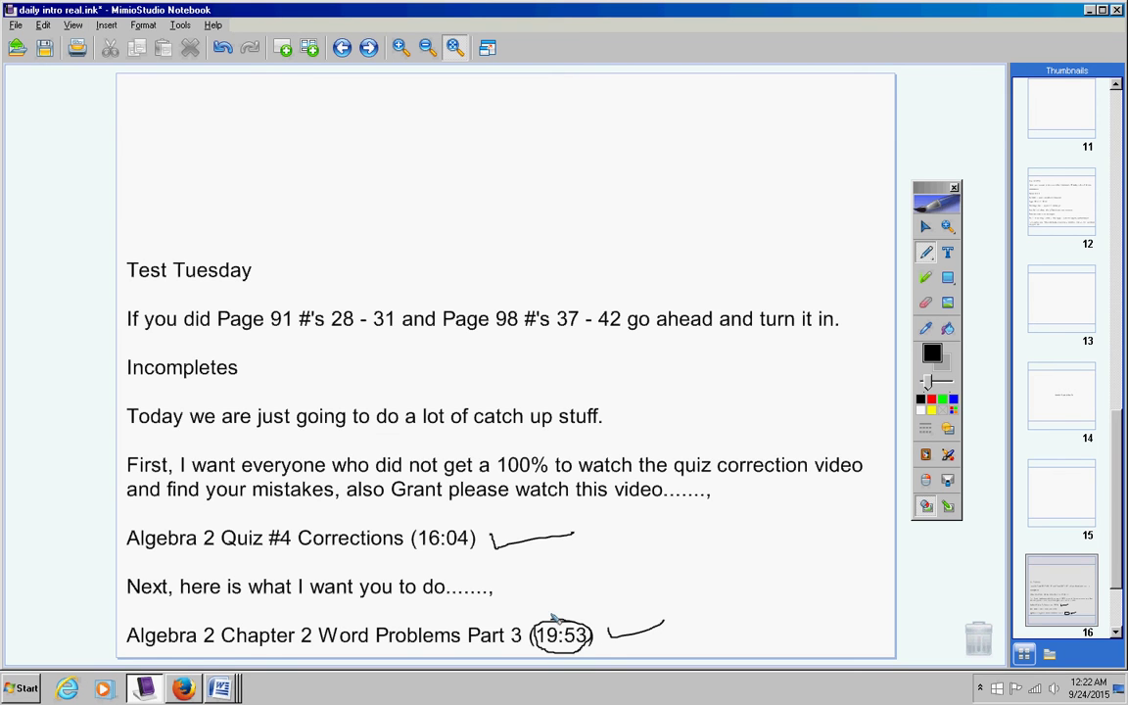
click(926, 303)
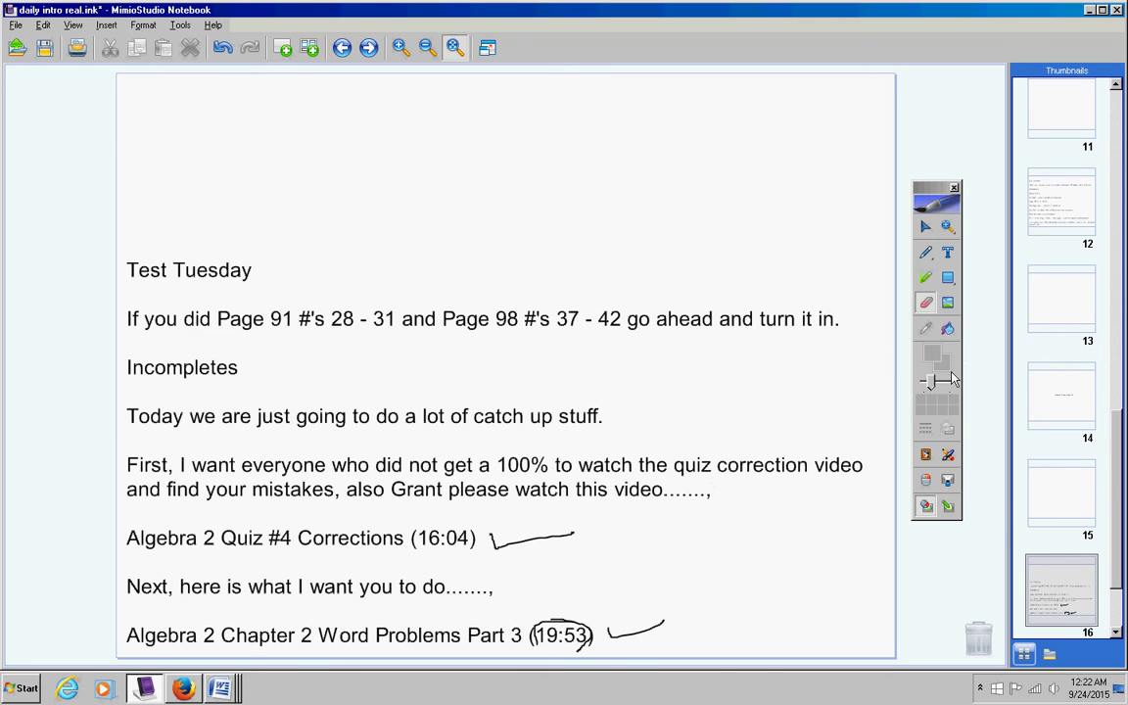
drag(932, 385, 950, 382)
mouse_move(578, 541)
mouse_down()
mouse_move(514, 569)
mouse_move(630, 629)
mouse_up()
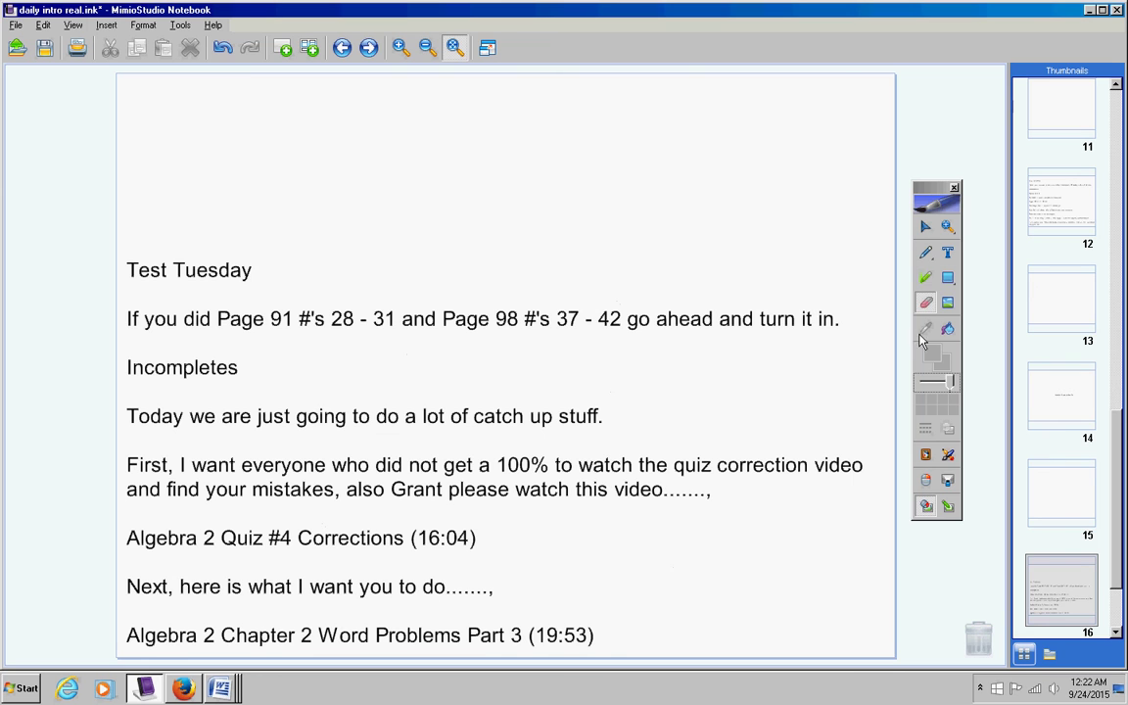
click(927, 228)
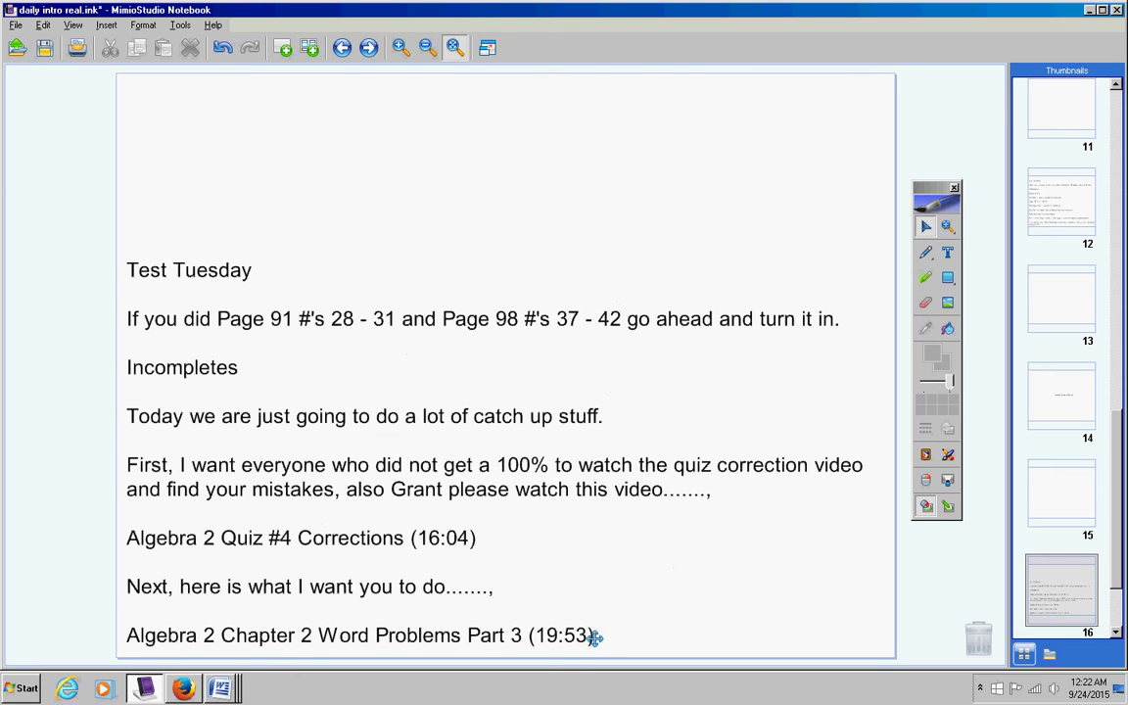
Reveal the new-connection line and add a 'brnstudy' text heading near the top of the page
drag(595, 636, 596, 584)
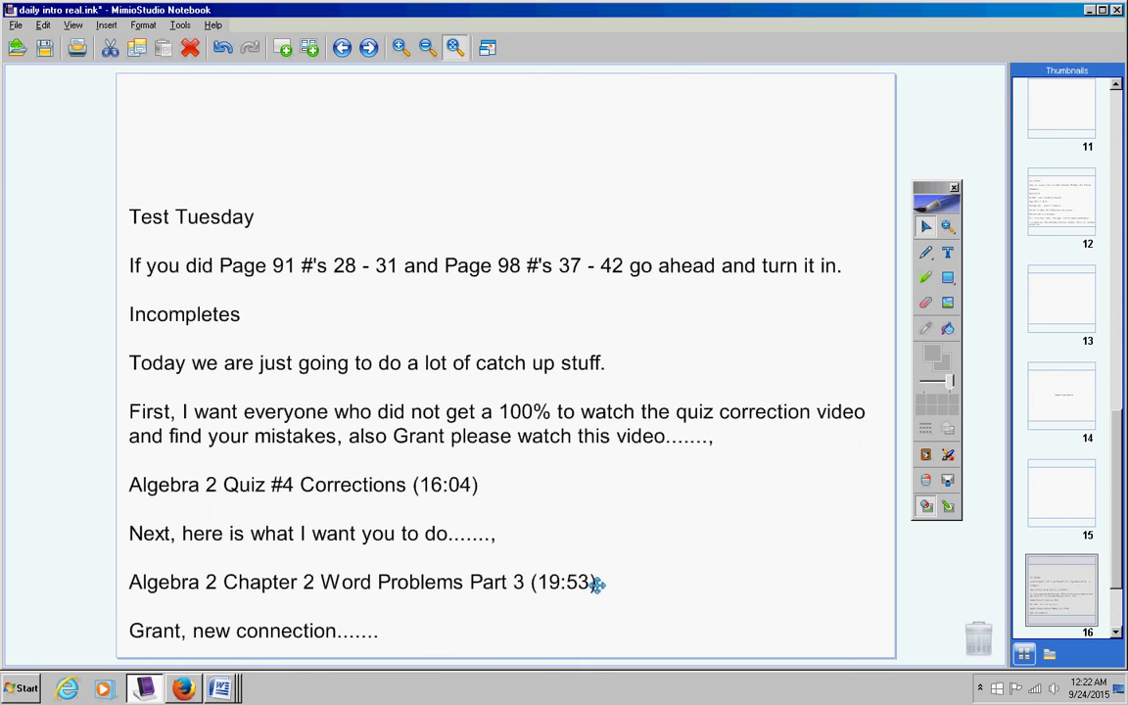
click(594, 585)
click(948, 252)
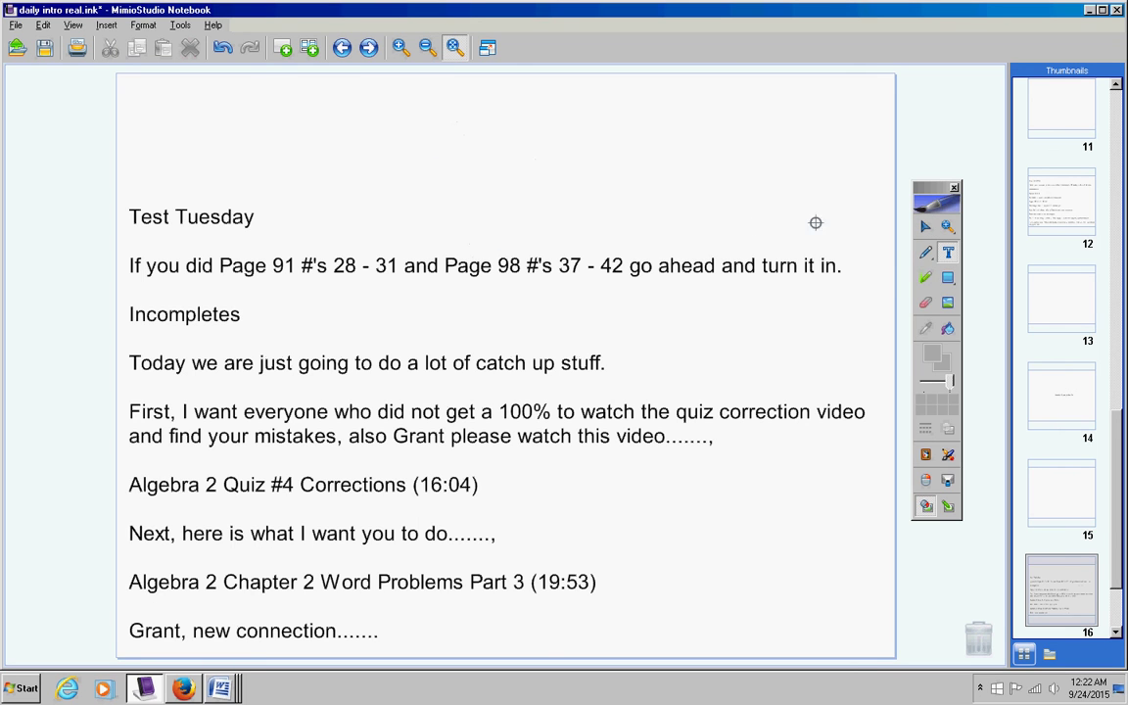
click(490, 135)
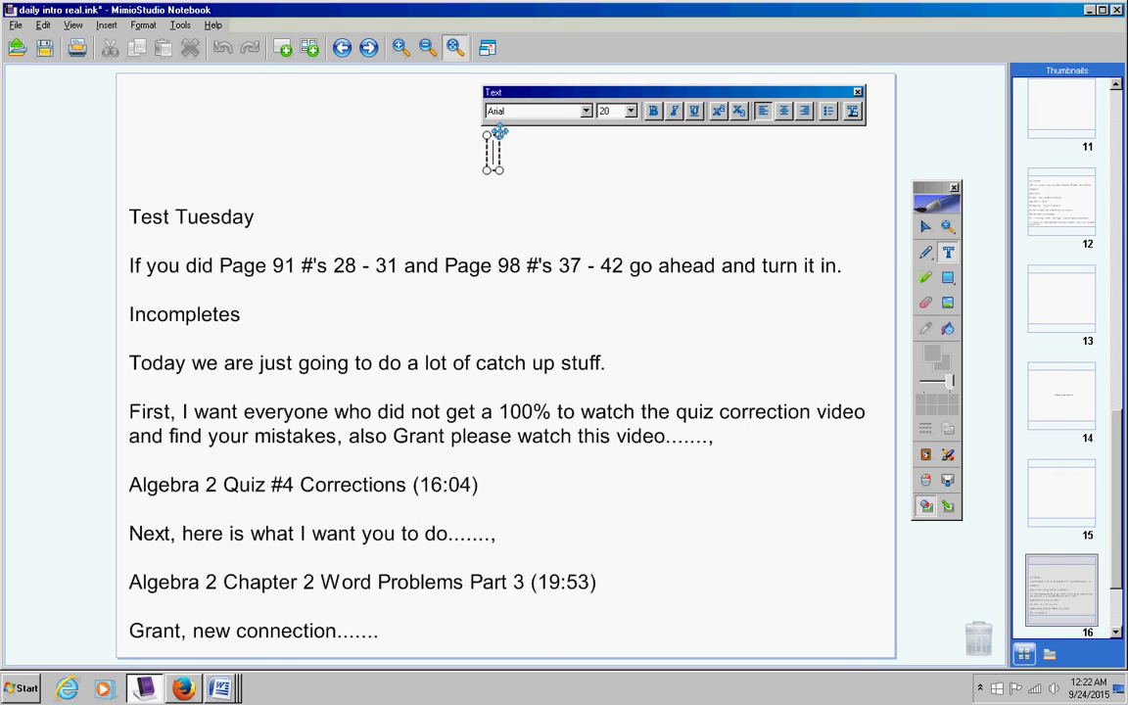
text(brnstudy)
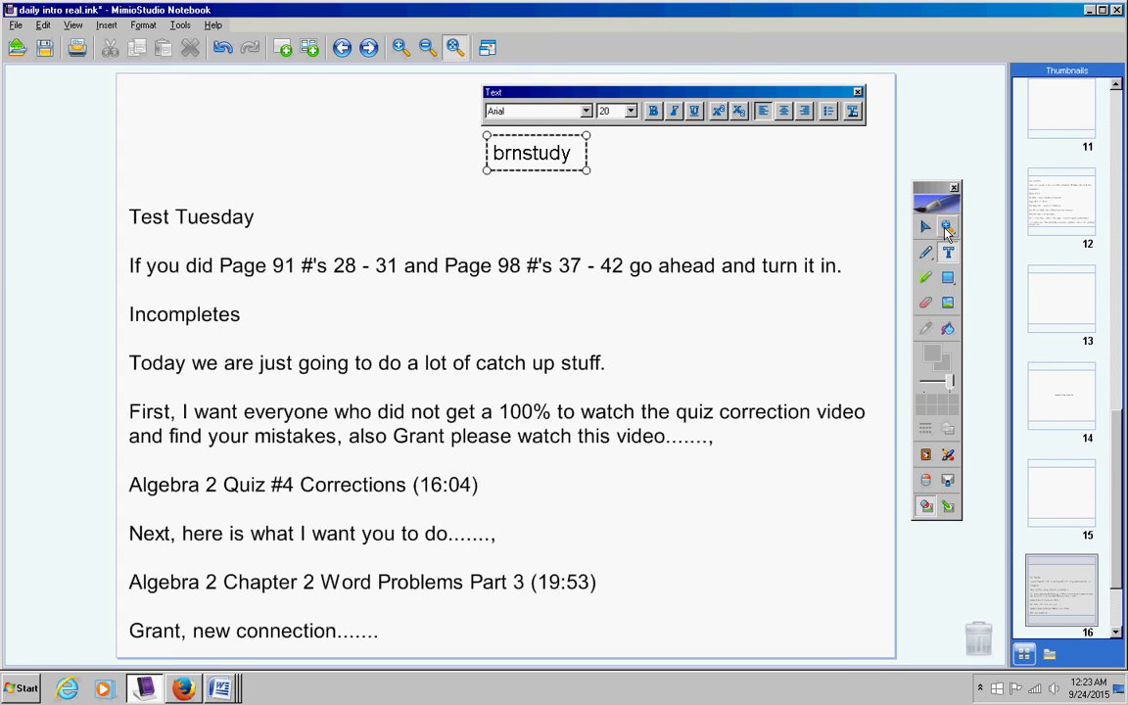
click(832, 206)
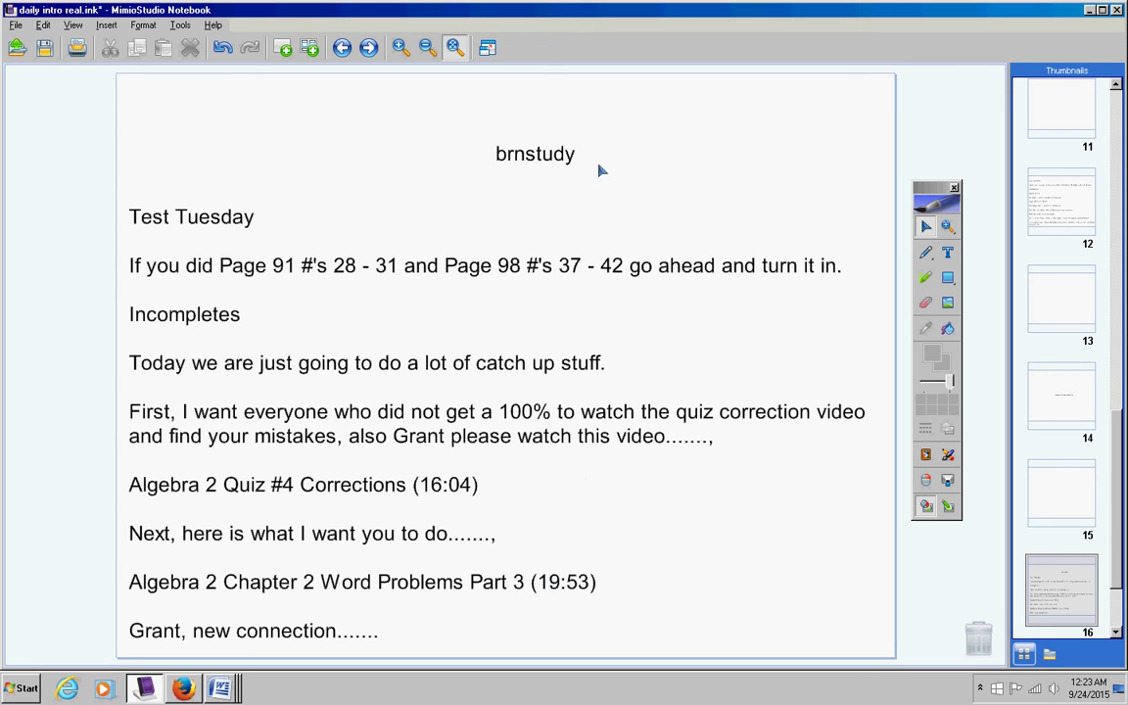
mouse_move(543, 154)
mouse_down()
mouse_move(543, 126)
mouse_move(514, 123)
mouse_up()
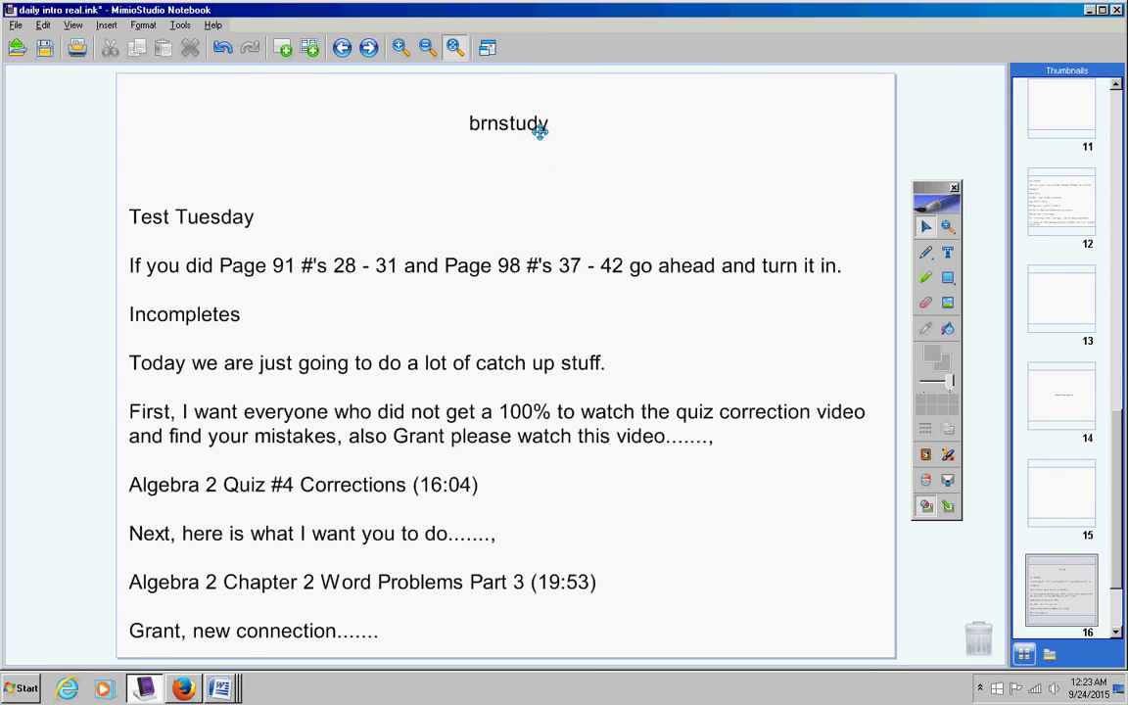